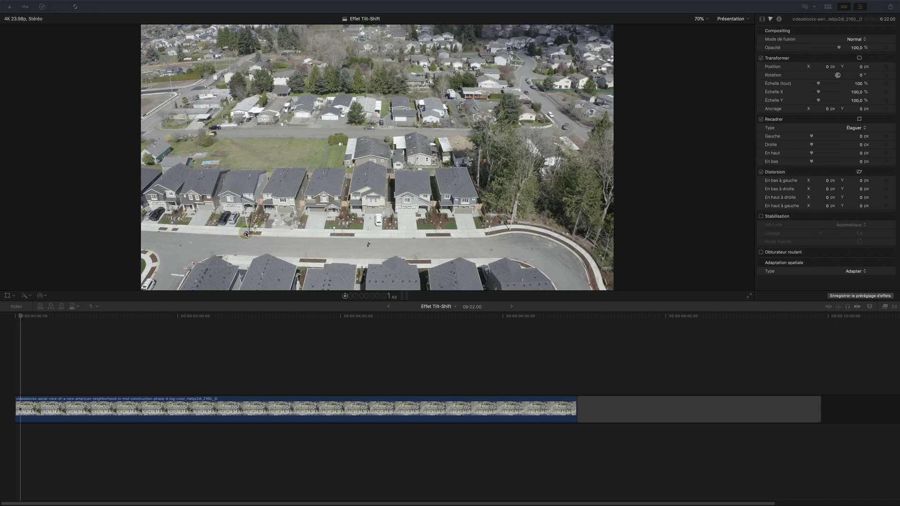
Add a Réglage couleurs correction to the aerial clip
click(266, 316)
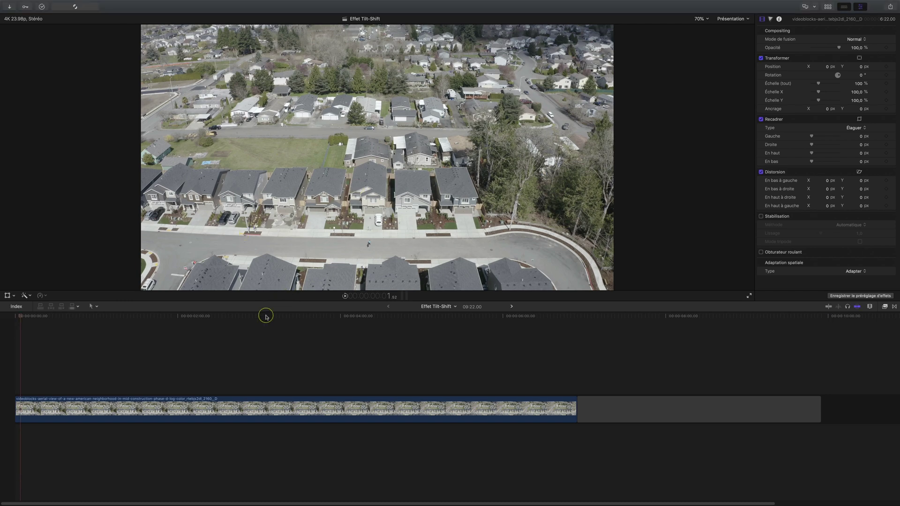
drag(266, 317, 75, 304)
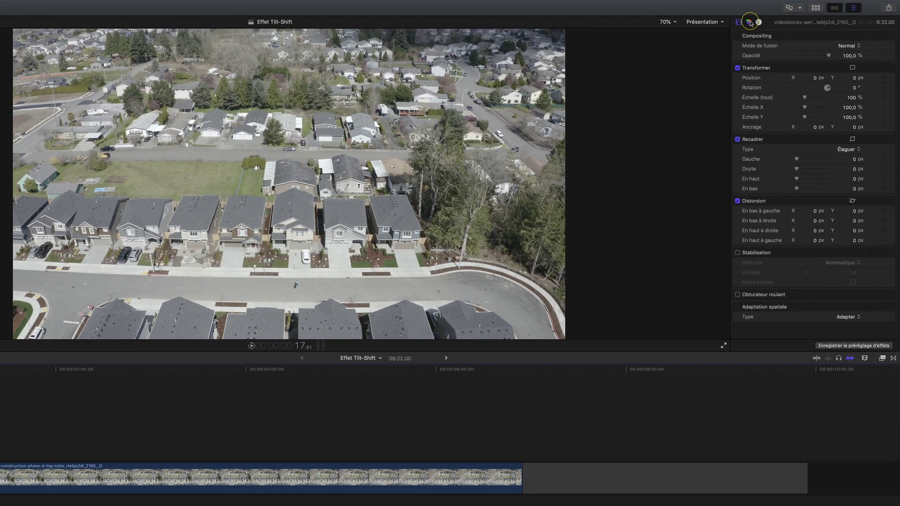
click(768, 19)
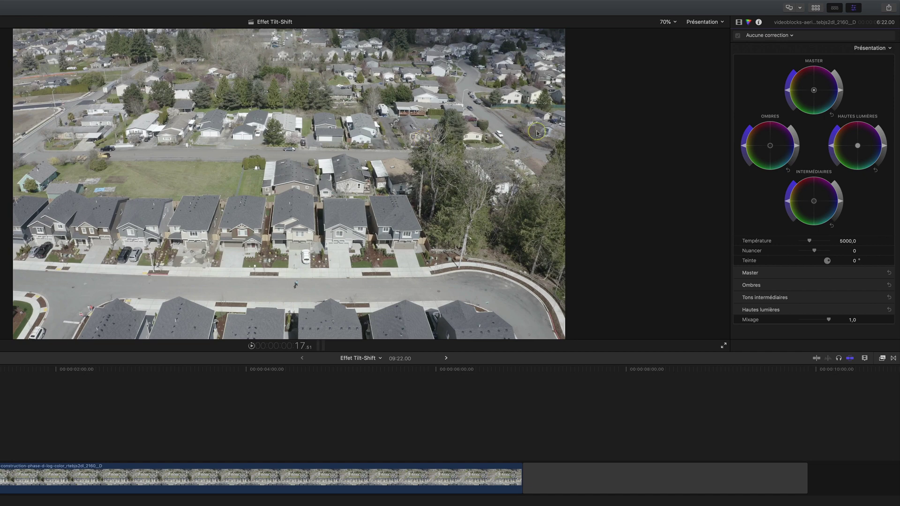
click(773, 35)
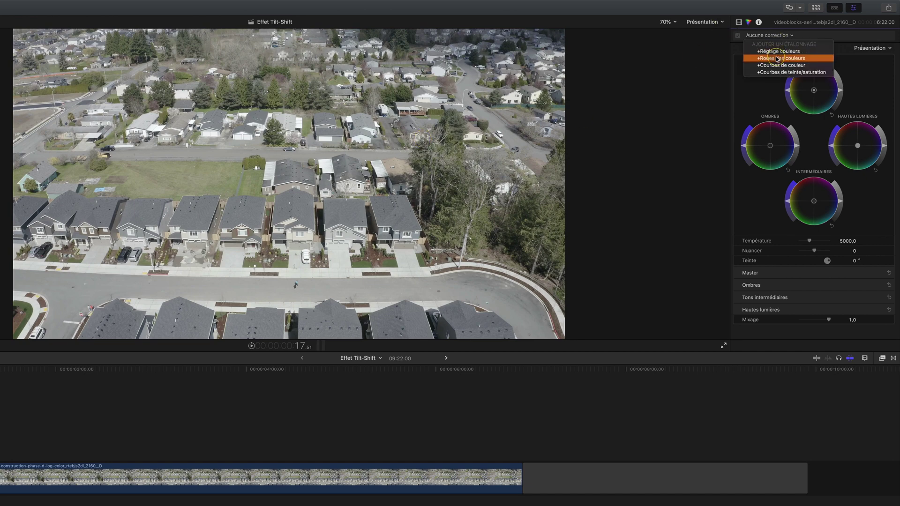
click(778, 51)
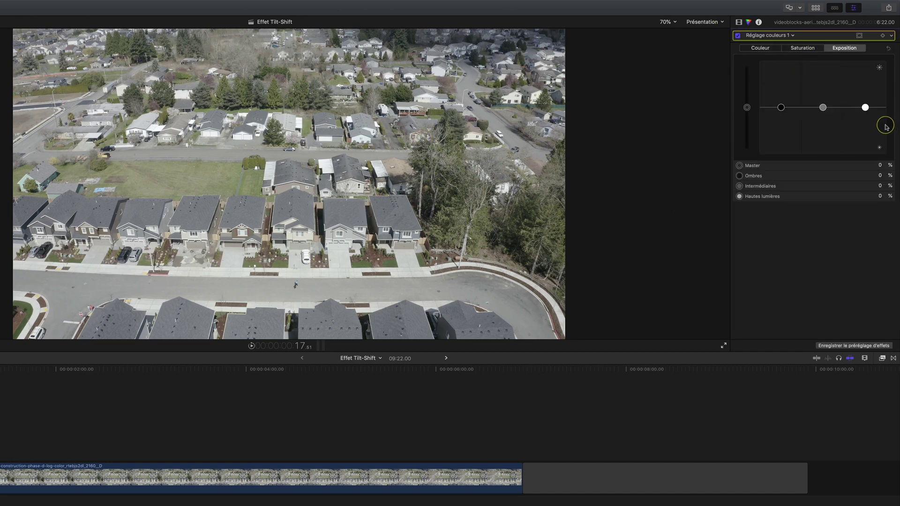
Lower the exposure of the highlights to about -11 % and darken the shadows slightly in the Réglage couleurs correction
drag(866, 110, 865, 113)
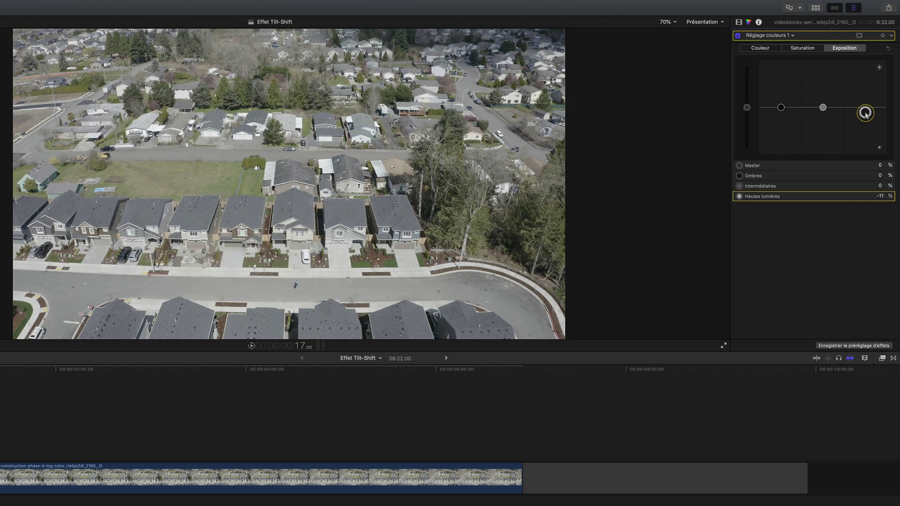
drag(781, 107, 865, 111)
click(781, 113)
click(865, 113)
click(780, 113)
Raise the Master saturation of the Réglage couleurs correction to about 13 %
click(802, 48)
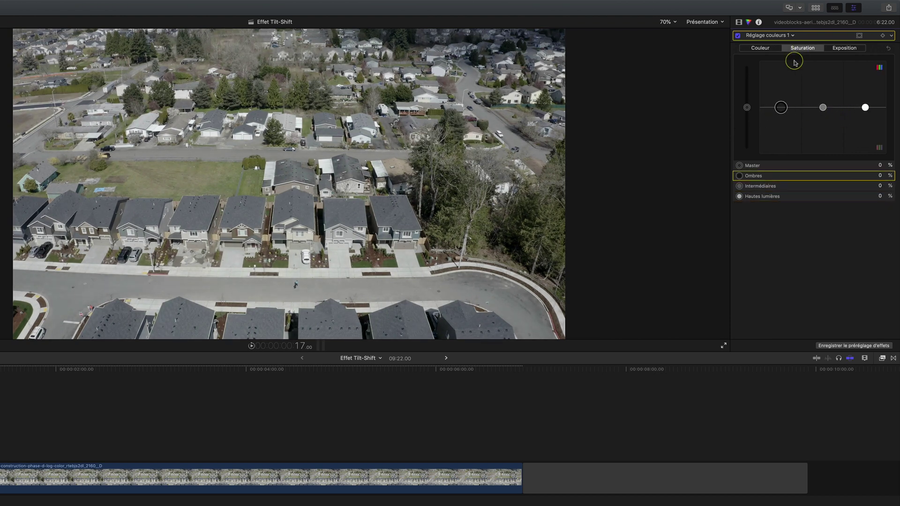
click(747, 108)
drag(747, 109, 748, 104)
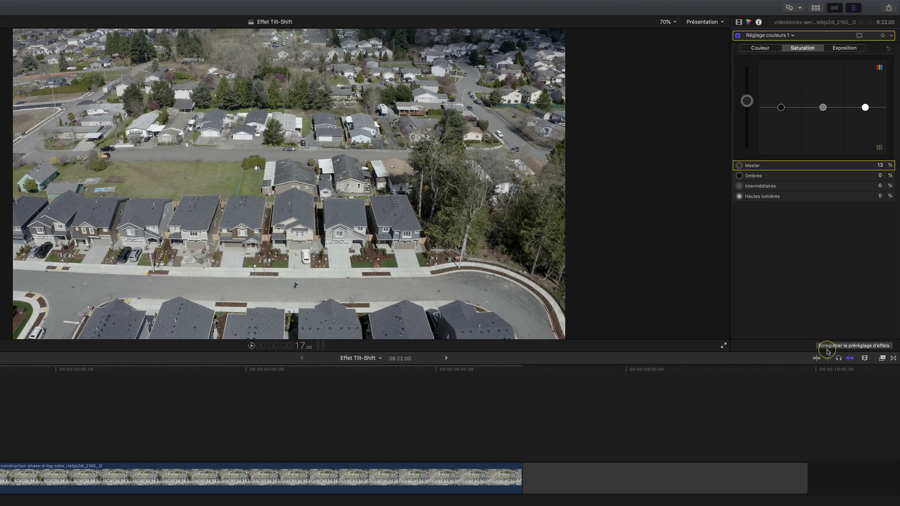
Apply the Mise au point blur effect to the clip and move its focus centre straight down onto the front row of houses
click(882, 359)
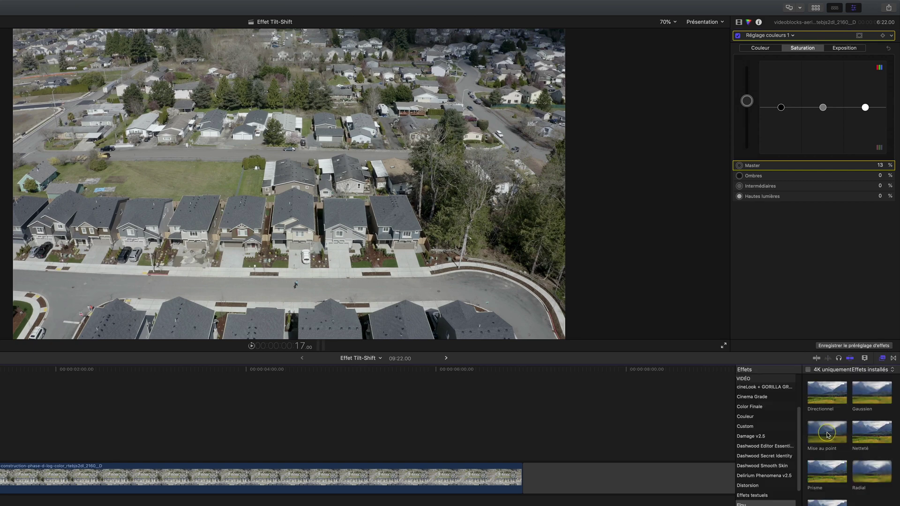
click(827, 432)
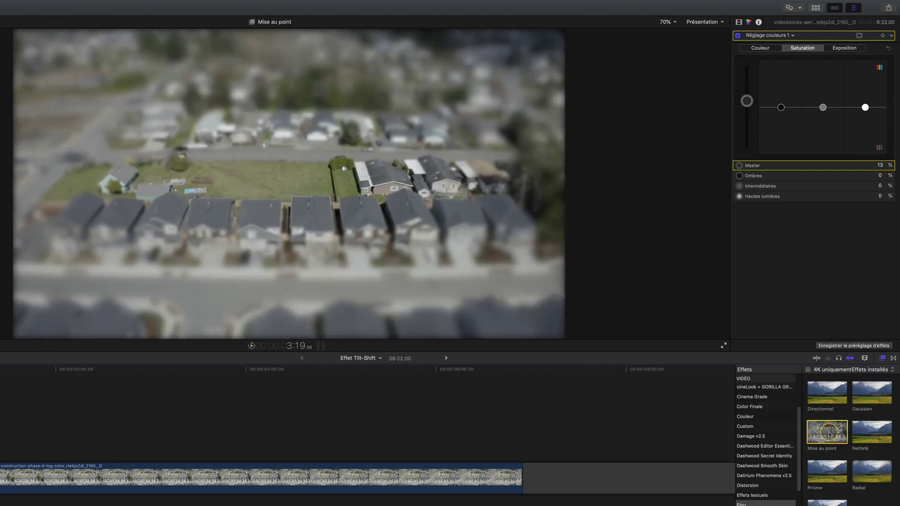
drag(829, 433, 71, 478)
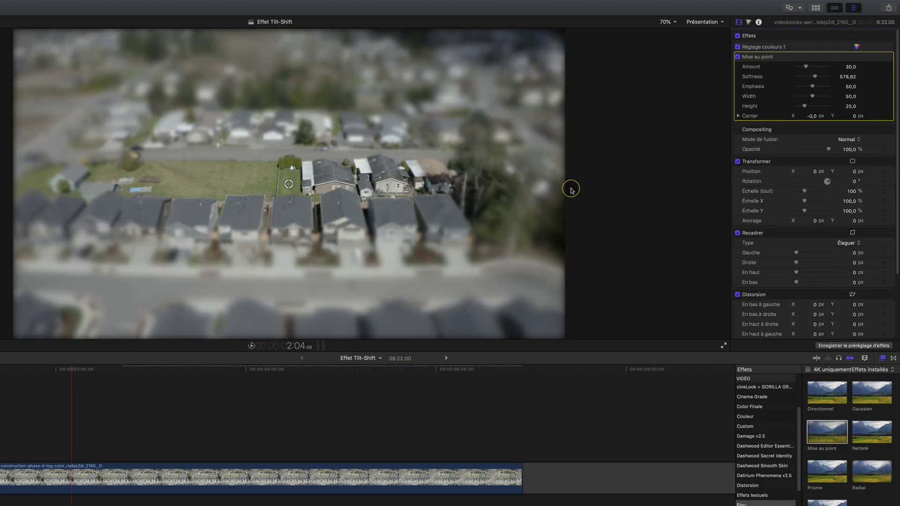
click(289, 185)
drag(288, 184, 289, 246)
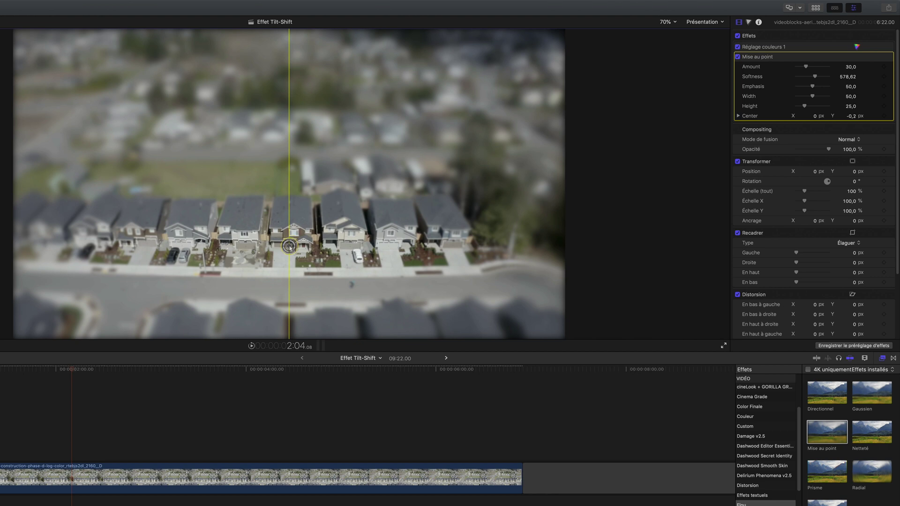
Adjust the Mise au point effect to Amount 44,41, Softness 529,27, Emphasis 100, Width 100 and Height 39,04
drag(812, 96, 833, 98)
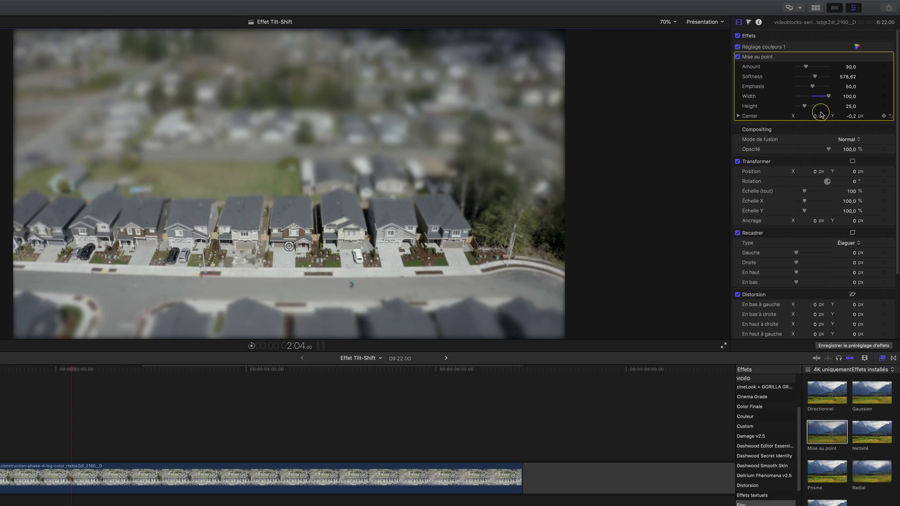
drag(804, 106, 809, 106)
mouse_move(814, 77)
mouse_down()
mouse_move(806, 67)
mouse_move(829, 86)
mouse_up()
Apply the Netteté effect to the clip and set its Amount to 6
scroll(815, 187, down, 1)
click(871, 433)
drag(871, 433, 164, 480)
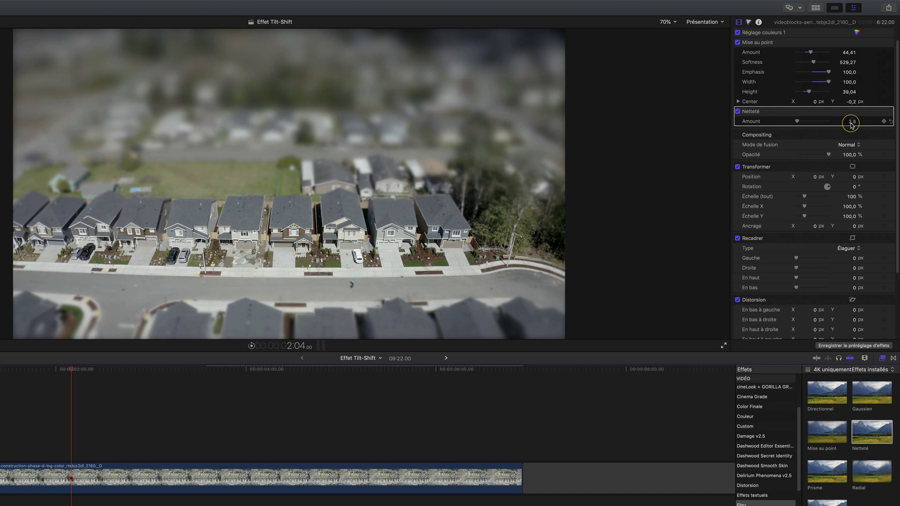
click(852, 123)
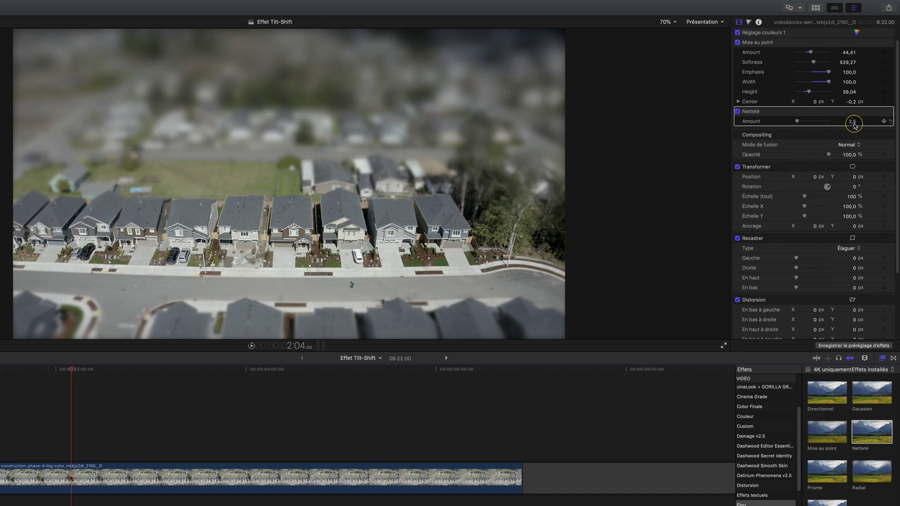
click(853, 122)
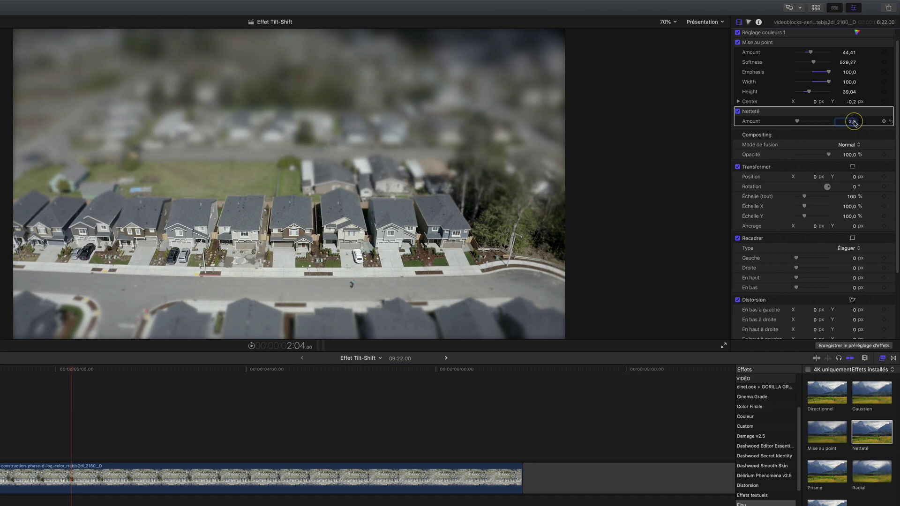
text(6)
key(Return)
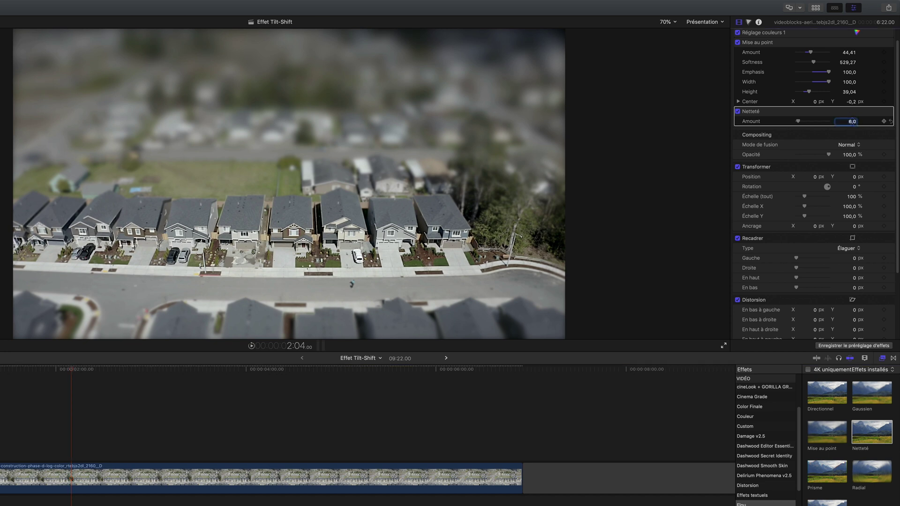
Increase the Amount of the Netteté effect to 7
click(865, 121)
click(853, 122)
text(7)
key(Return)
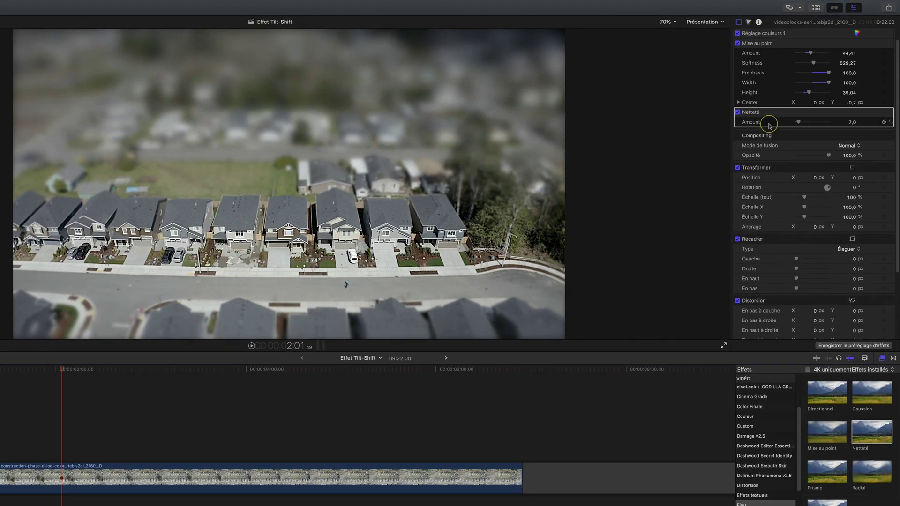
Add a Roues des couleurs correction to the clip alongside the existing Réglage couleurs
click(849, 33)
click(793, 36)
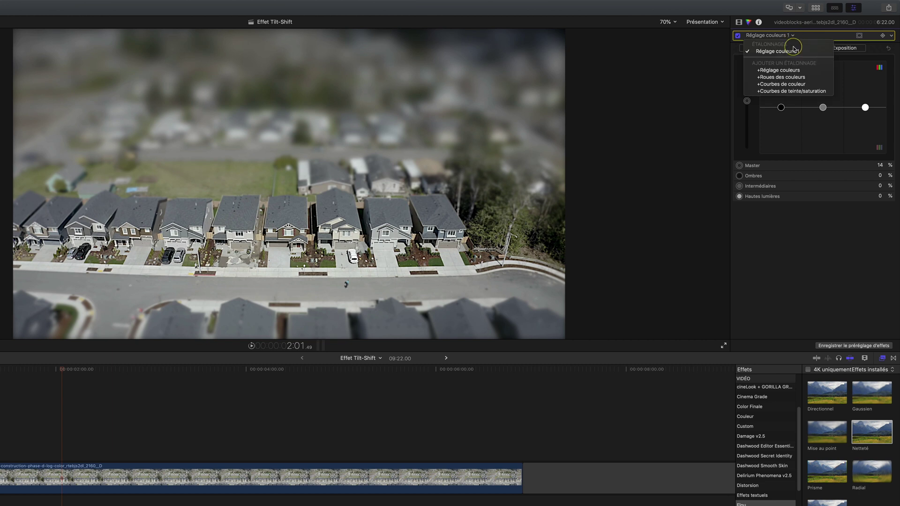
click(823, 153)
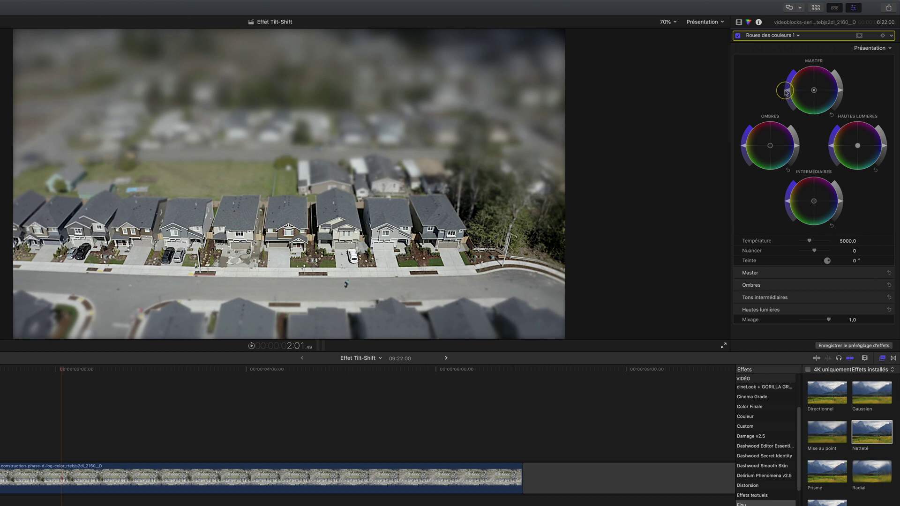
Raise the Master saturation slightly, tint the highlights orange, the midtones faintly green and the shadows blue using the color wheels
drag(787, 93, 787, 86)
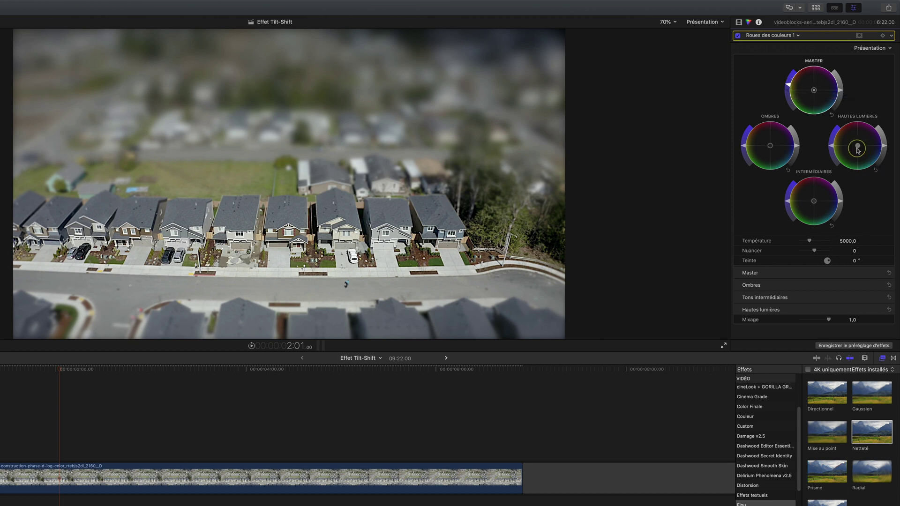
drag(857, 145, 831, 143)
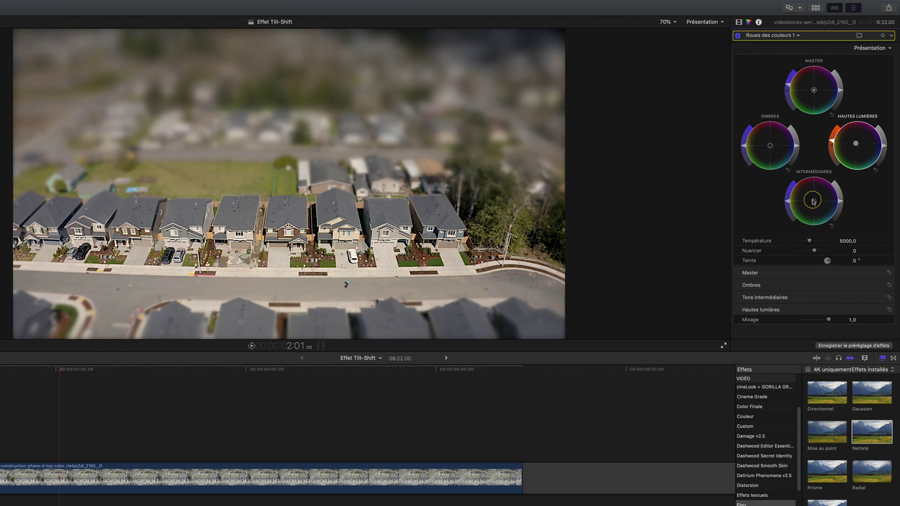
drag(814, 202, 816, 207)
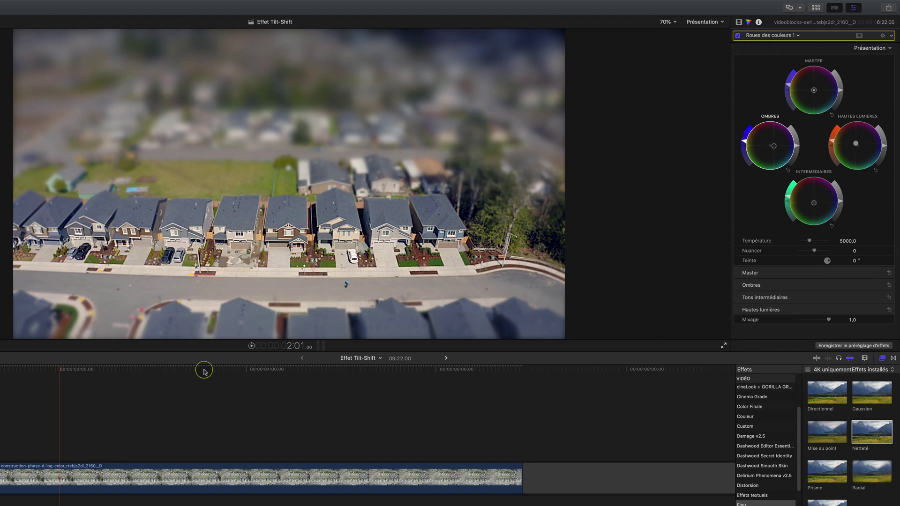
Add a Courbes de teinte/saturation correction to the clip
mouse_move(56, 369)
mouse_down()
mouse_move(168, 373)
mouse_move(67, 373)
mouse_up()
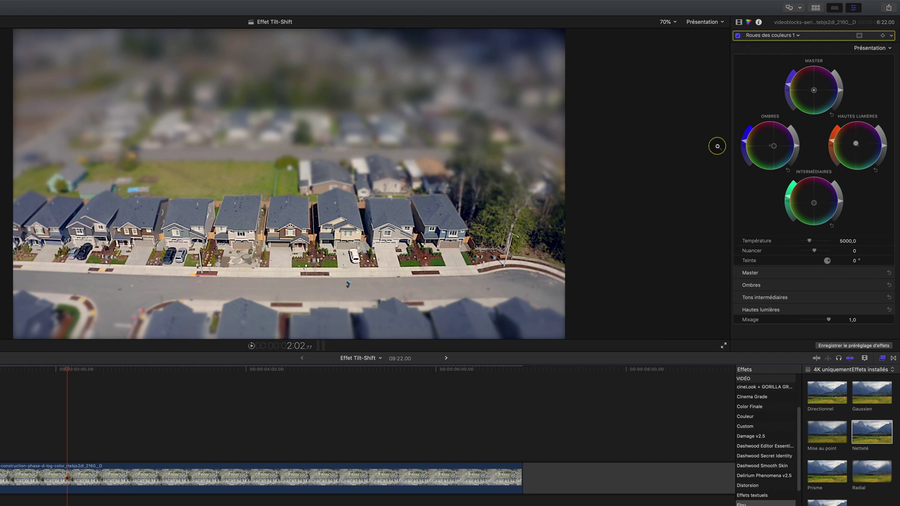
click(796, 35)
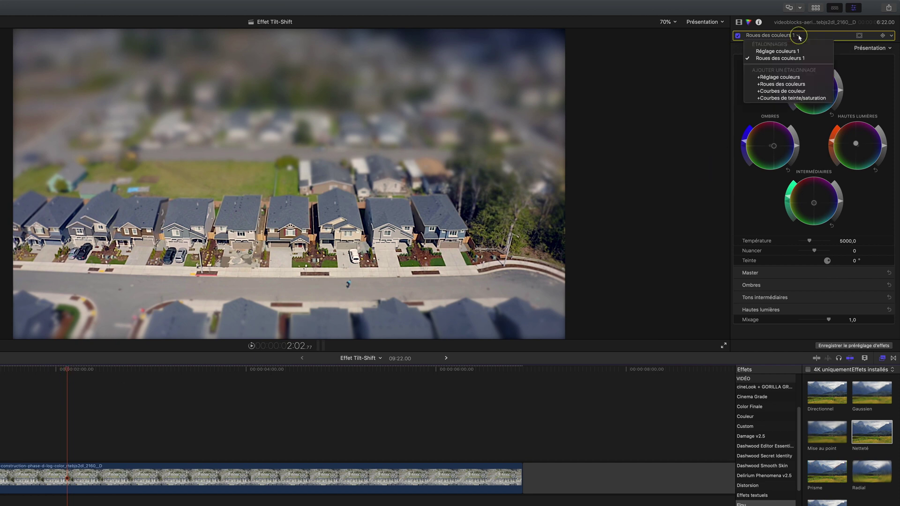
click(793, 100)
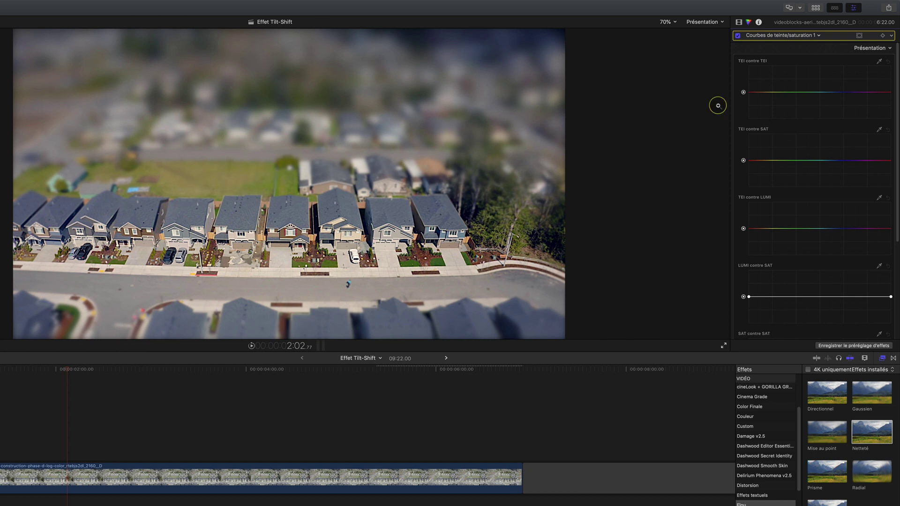
Sample the lawn for the TEI contre TEI curve and lower the sampled point to shift the grass toward a purer green
click(879, 62)
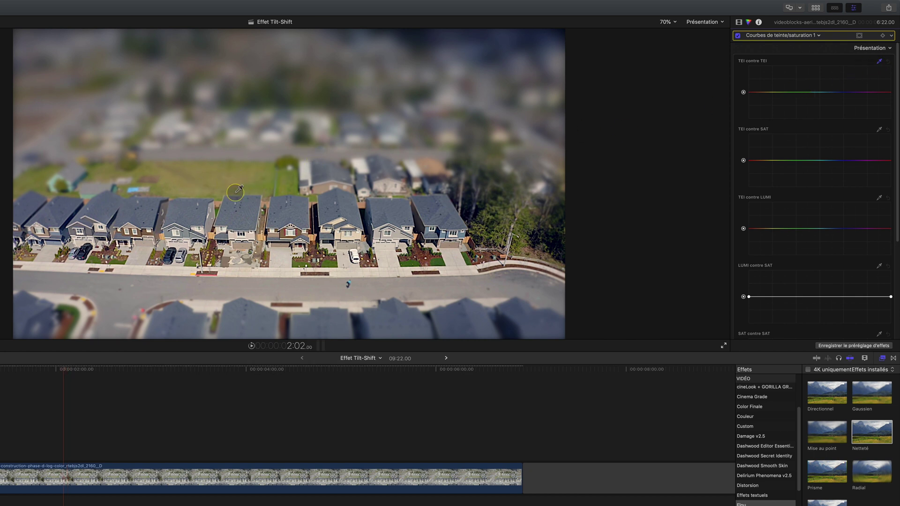
mouse_move(215, 176)
mouse_down()
mouse_move(251, 185)
mouse_move(237, 179)
mouse_up()
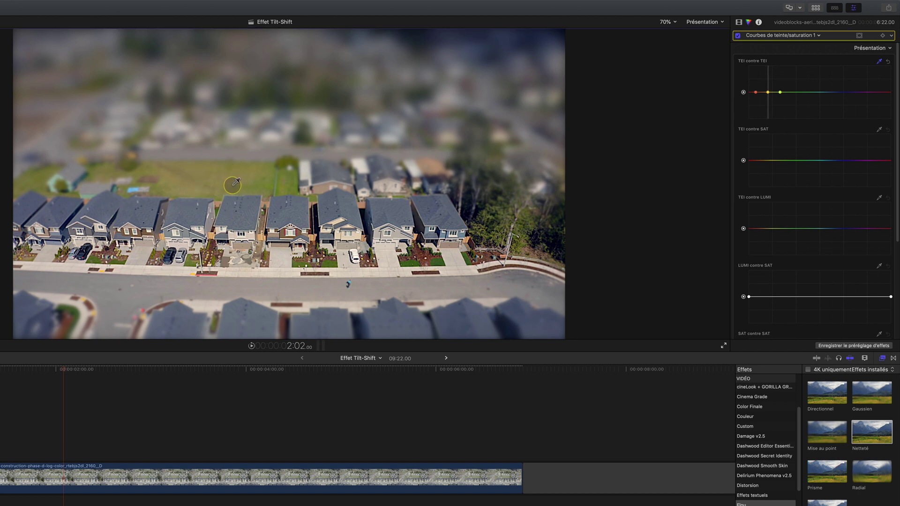
drag(769, 93, 769, 101)
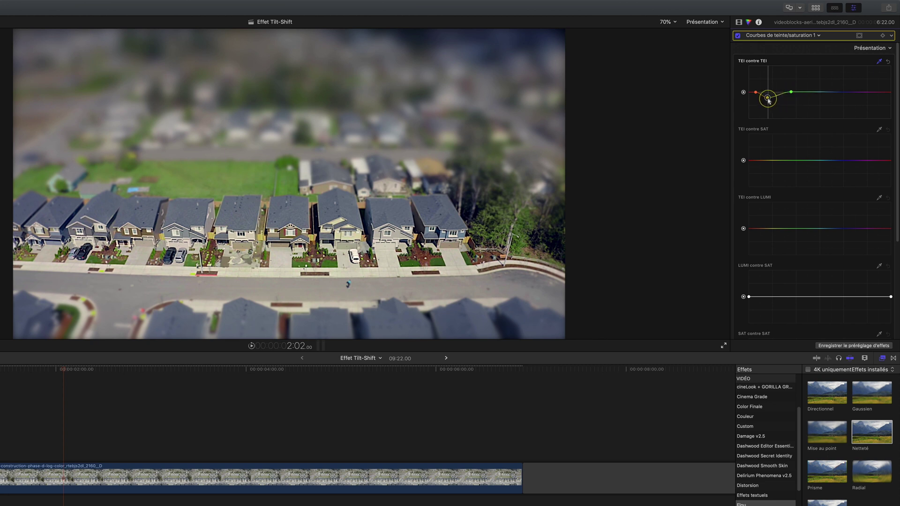
drag(769, 101, 766, 102)
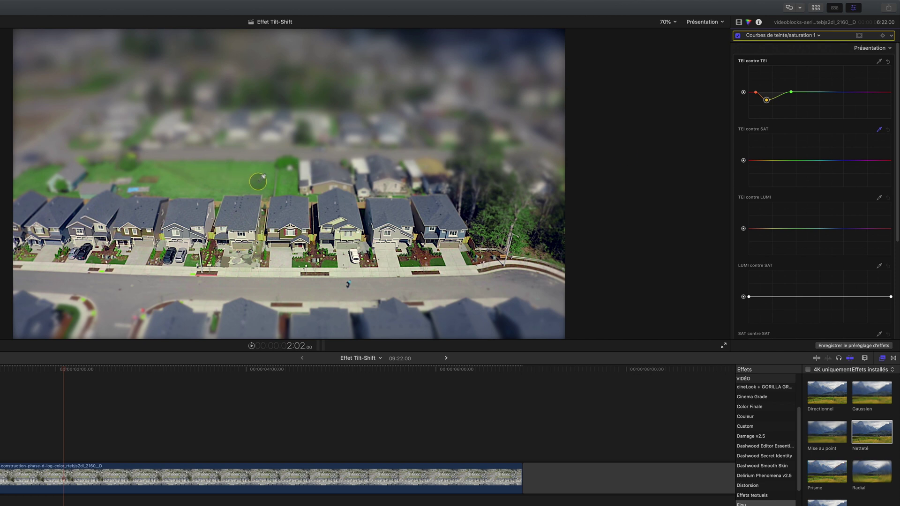
Sample the grass for the TEI contre SAT curve and raise the sampled point to boost its saturation
click(406, 191)
click(782, 159)
click(770, 161)
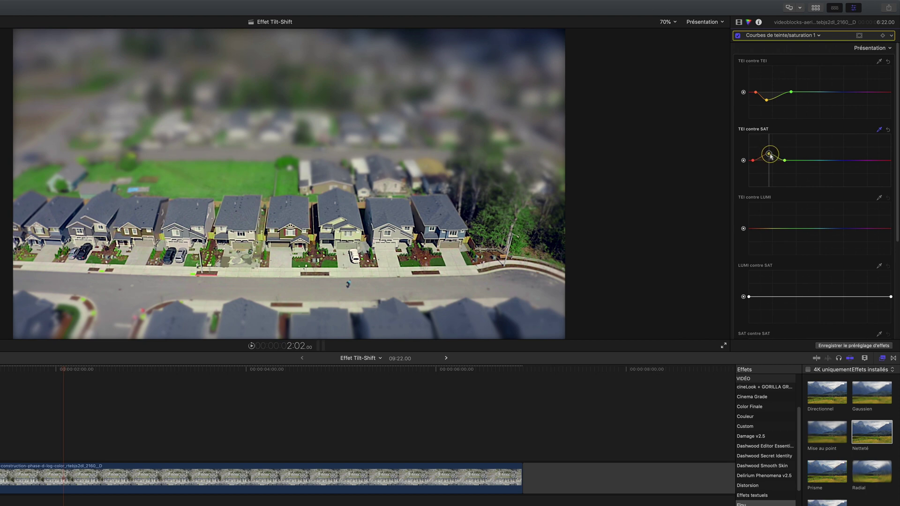
drag(771, 159, 771, 157)
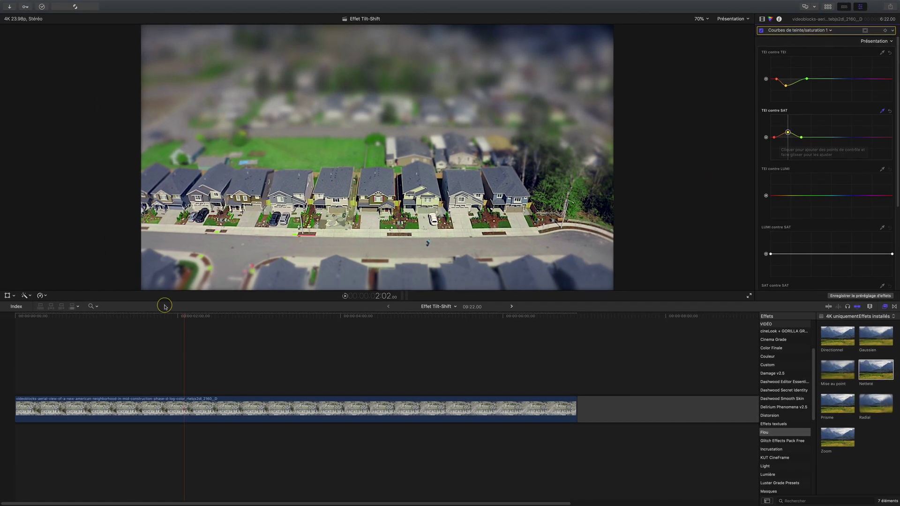
Apply the Vignette effect from the Styliser category to the neighbourhood clip
scroll(774, 480, down, 10)
scroll(793, 411, up, 4)
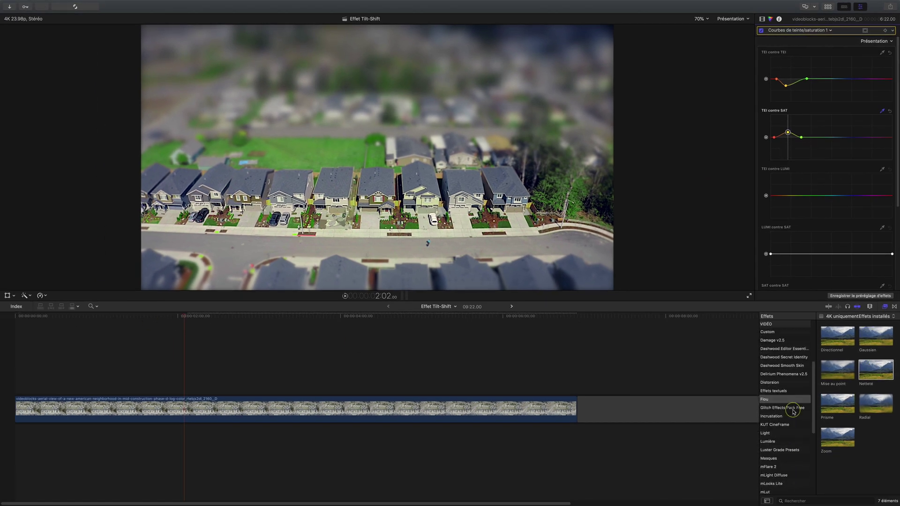
scroll(792, 407, down, 3)
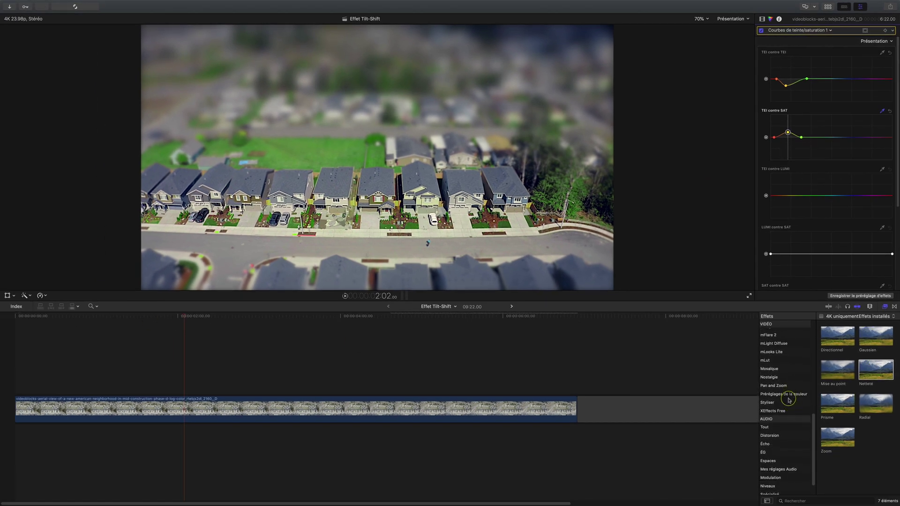
click(776, 403)
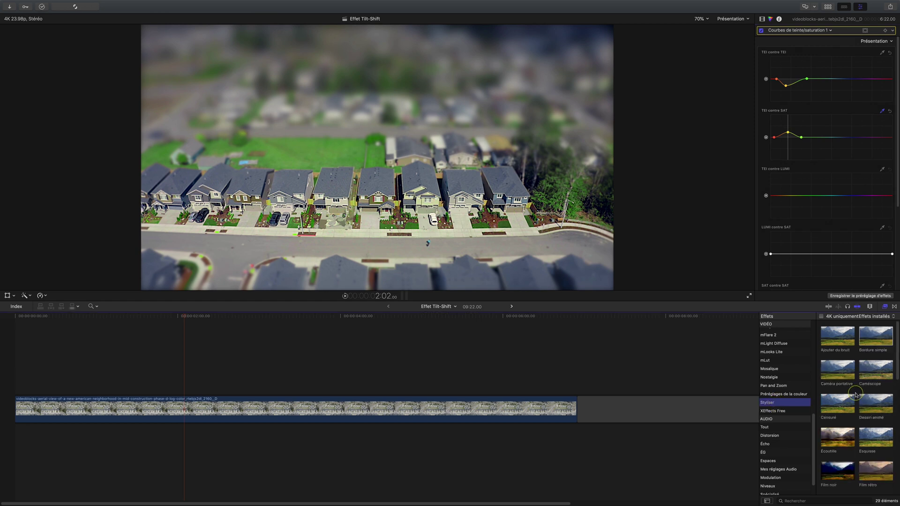
scroll(855, 395, down, 10)
drag(838, 473, 323, 401)
Set the vignette's Blur Amount to 0, Darken to 0,52, Size to 0,63 and Falloff to 0,86, and scrub through the clip
click(762, 19)
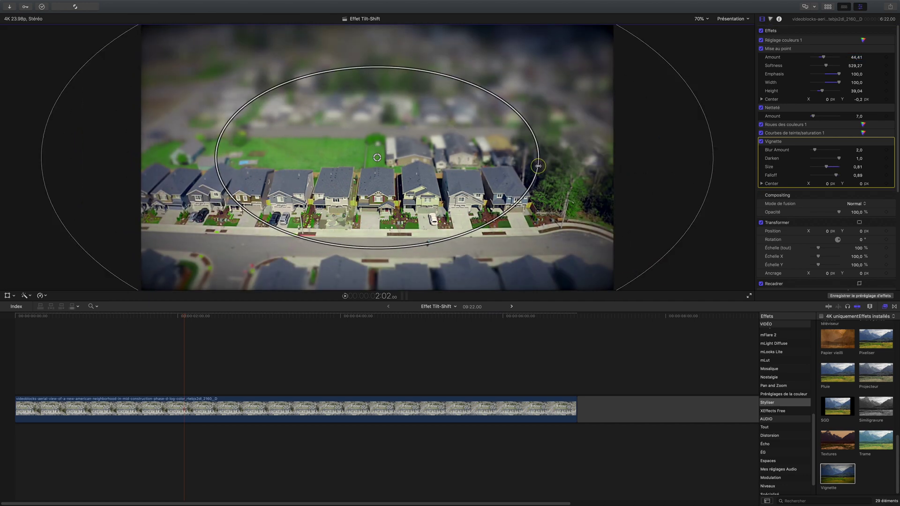
mouse_move(818, 158)
mouse_down()
mouse_move(798, 157)
mouse_move(829, 159)
mouse_up()
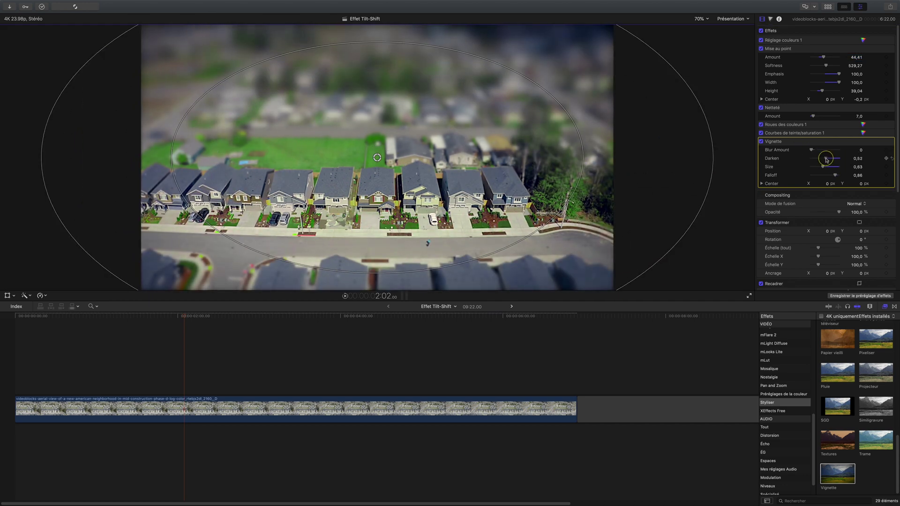
drag(48, 317, 332, 317)
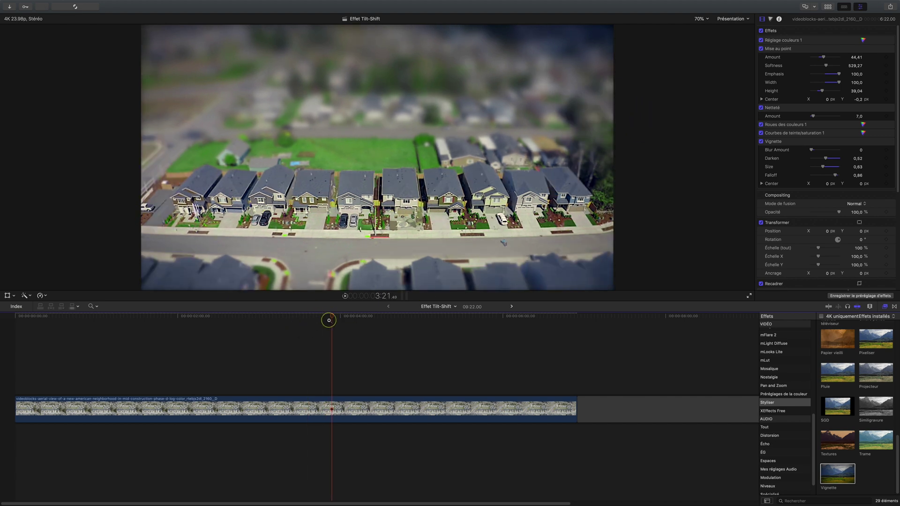
drag(329, 320, 351, 317)
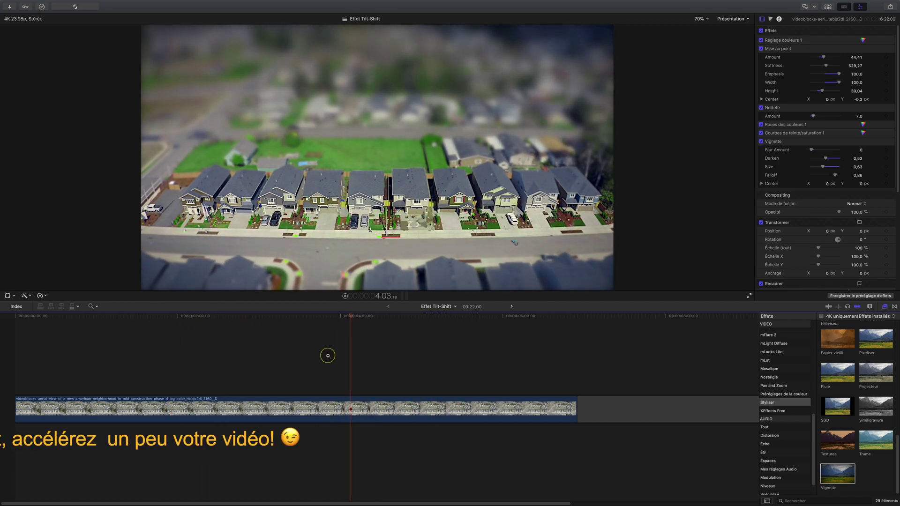
Retime the neighbourhood clip to twice its normal speed
click(316, 403)
key(super+r)
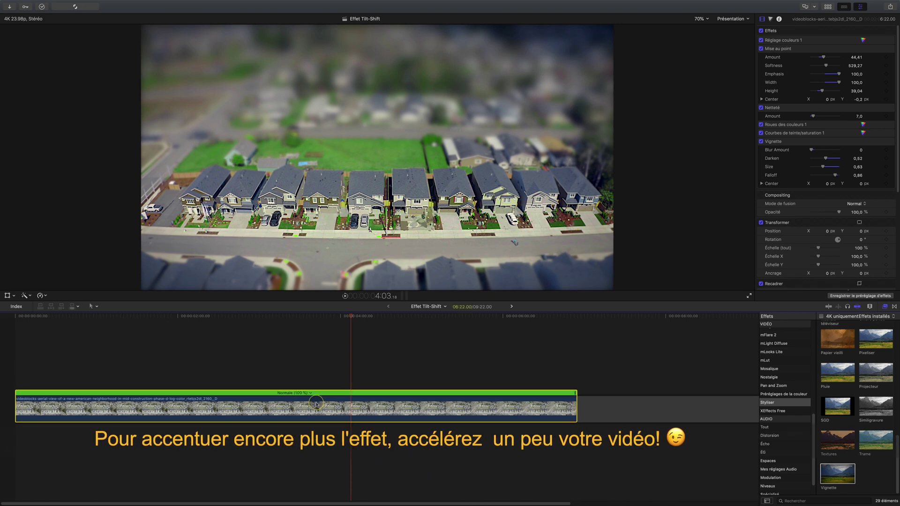
click(310, 392)
mouse_move(332, 404)
click(372, 406)
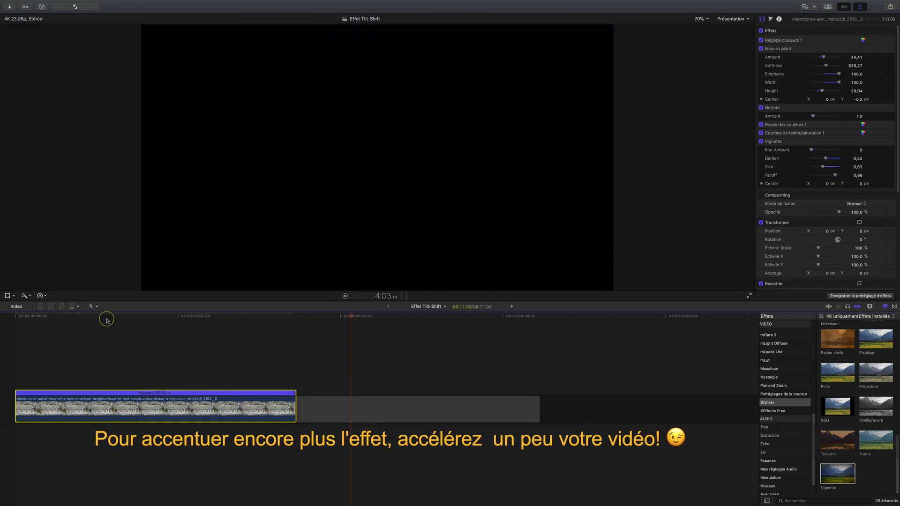
Preview the sped-up clip at several points to judge its motion
click(107, 321)
key(space)
click(246, 322)
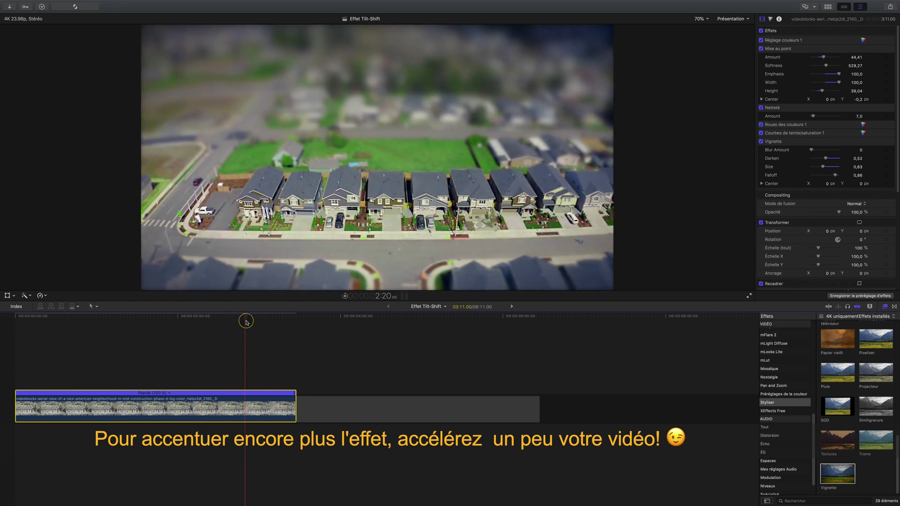
Slow the retimed clip slightly by stretching its duration to 04:15.00, and play it from the beginning
key(Home)
drag(295, 393, 391, 393)
key(space)
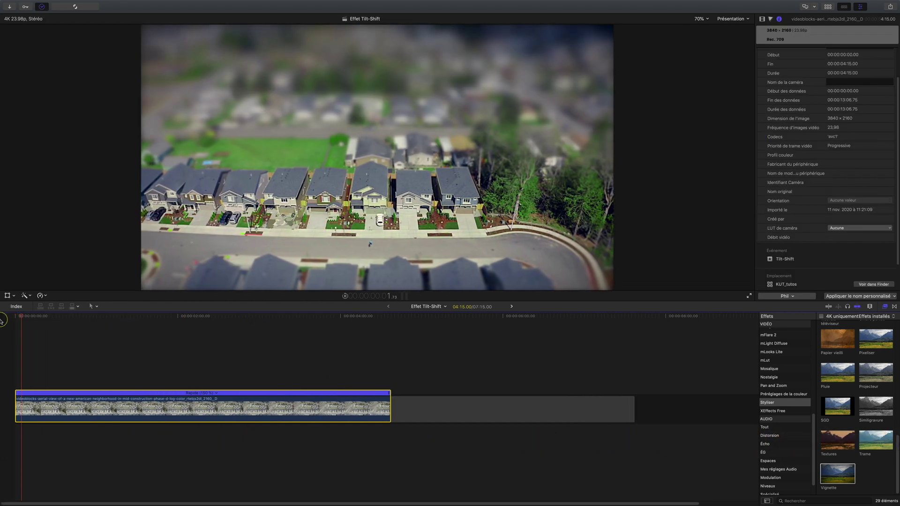